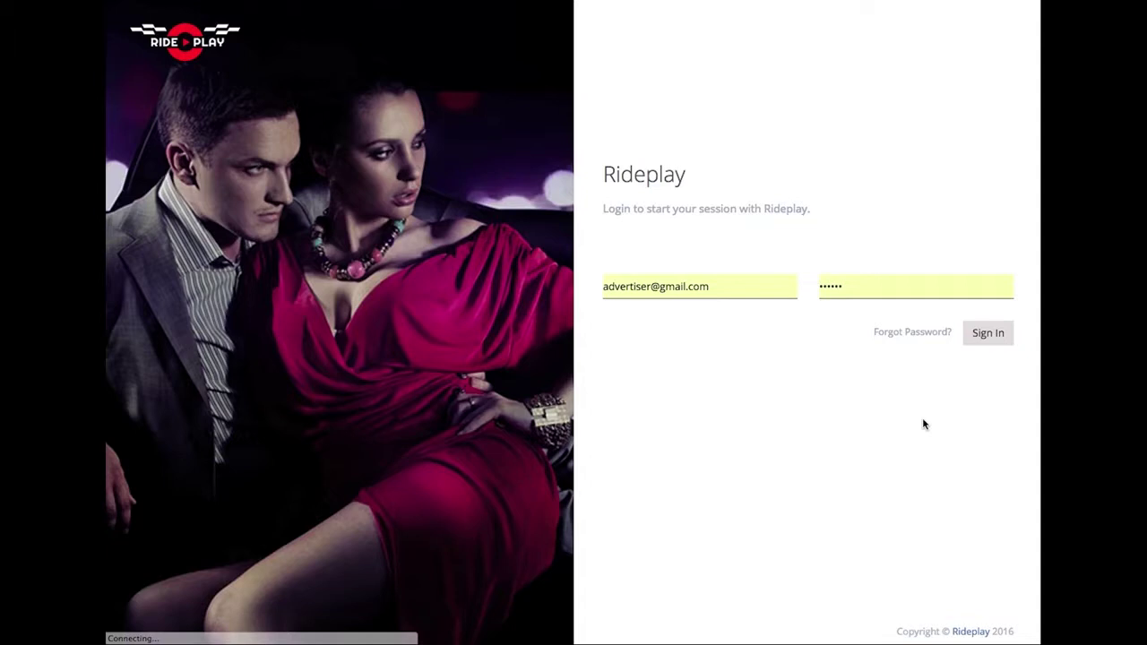
- Submit the advertiser login to open the RidePlay dashboard
{"action": "key", "text": "Return"}
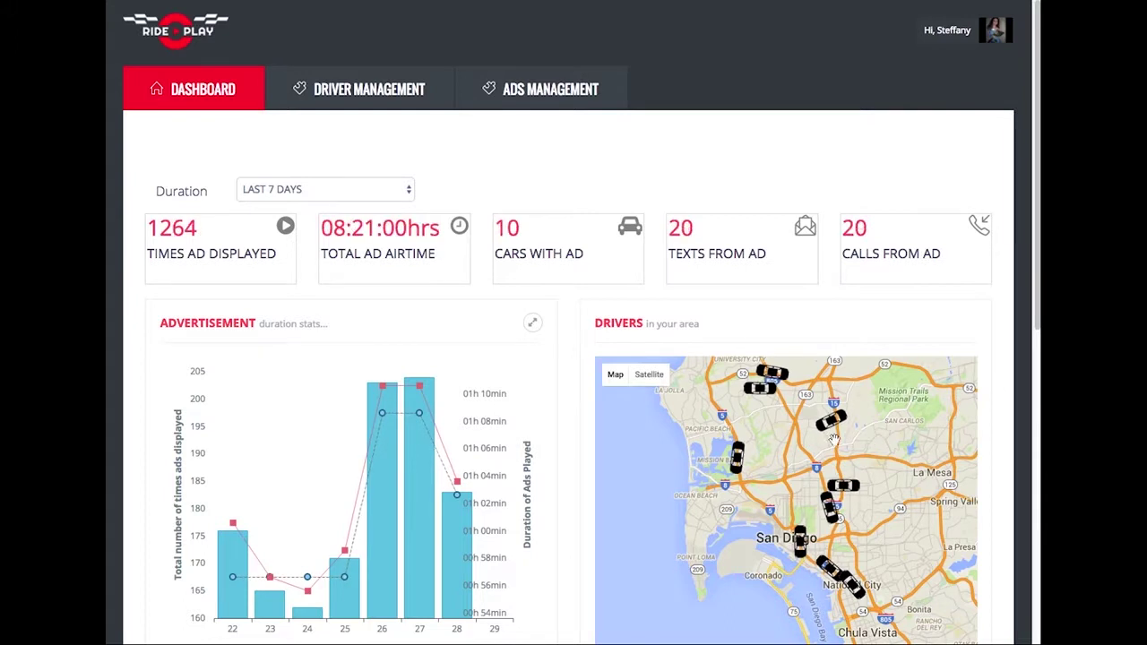
- Zoom the Drivers map to street level around Kensington and El Cajon Blvd
{"action": "scroll", "coordinate": [847, 441], "scroll_direction": "up", "scroll_amount": 2}
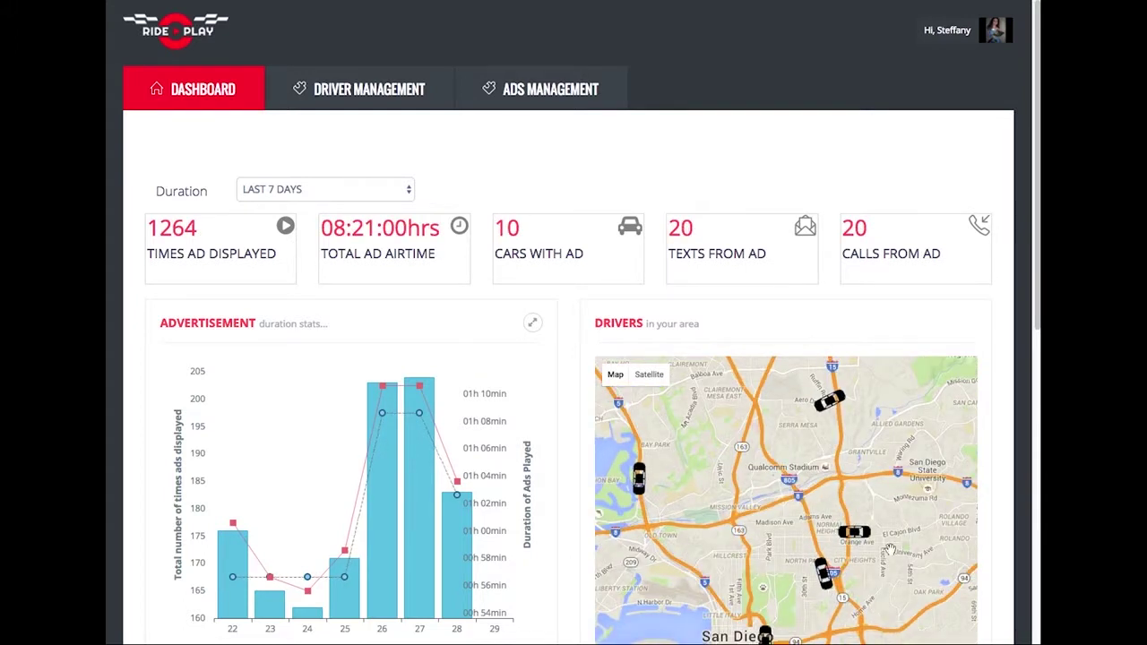
{"action": "scroll", "coordinate": [887, 545], "scroll_direction": "up", "scroll_amount": 1}
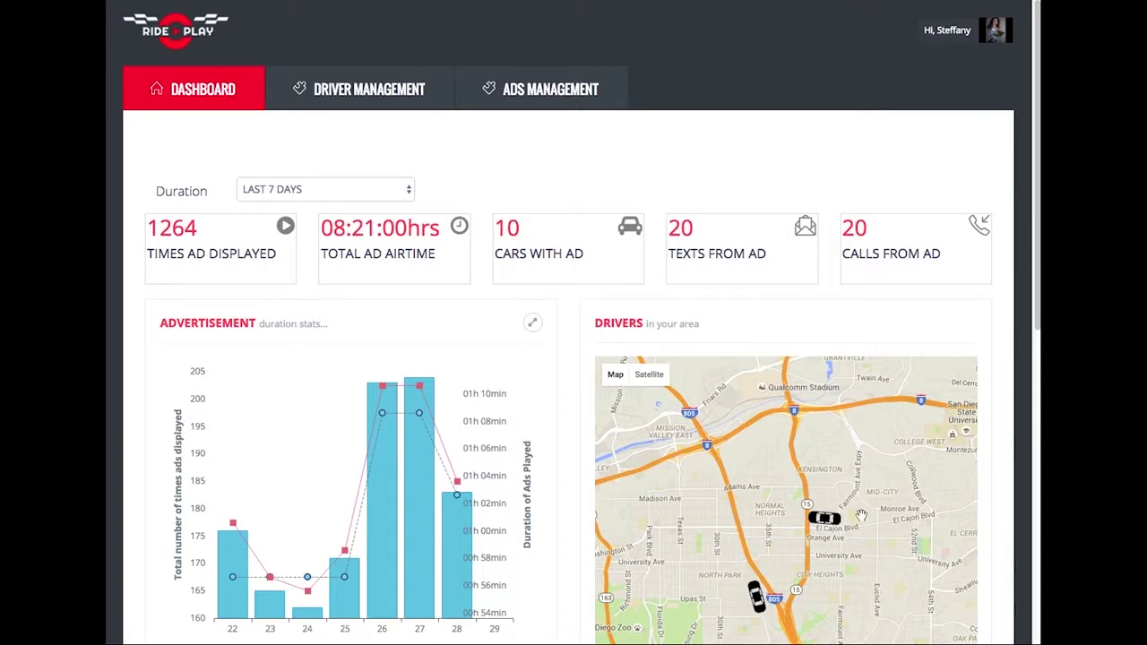
{"action": "scroll", "coordinate": [863, 518], "scroll_direction": "up", "scroll_amount": 1}
{"action": "scroll", "coordinate": [863, 518], "scroll_direction": "up", "scroll_amount": 1}
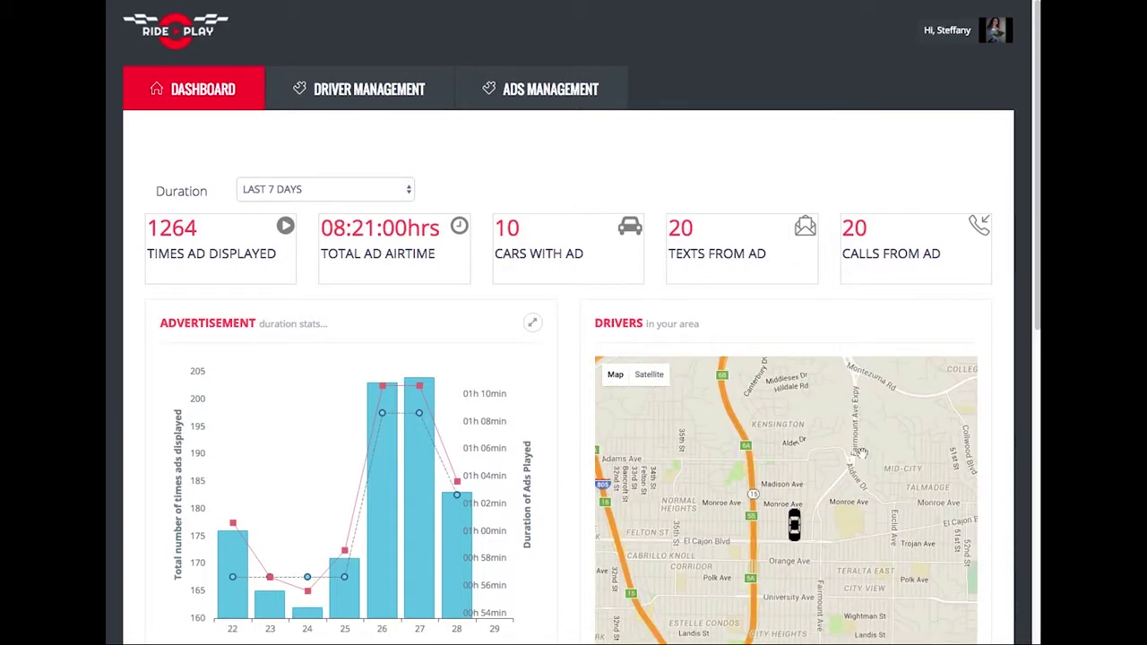
{"action": "left_click_drag", "start_coordinate": [147, 227], "coordinate": [199, 230]}
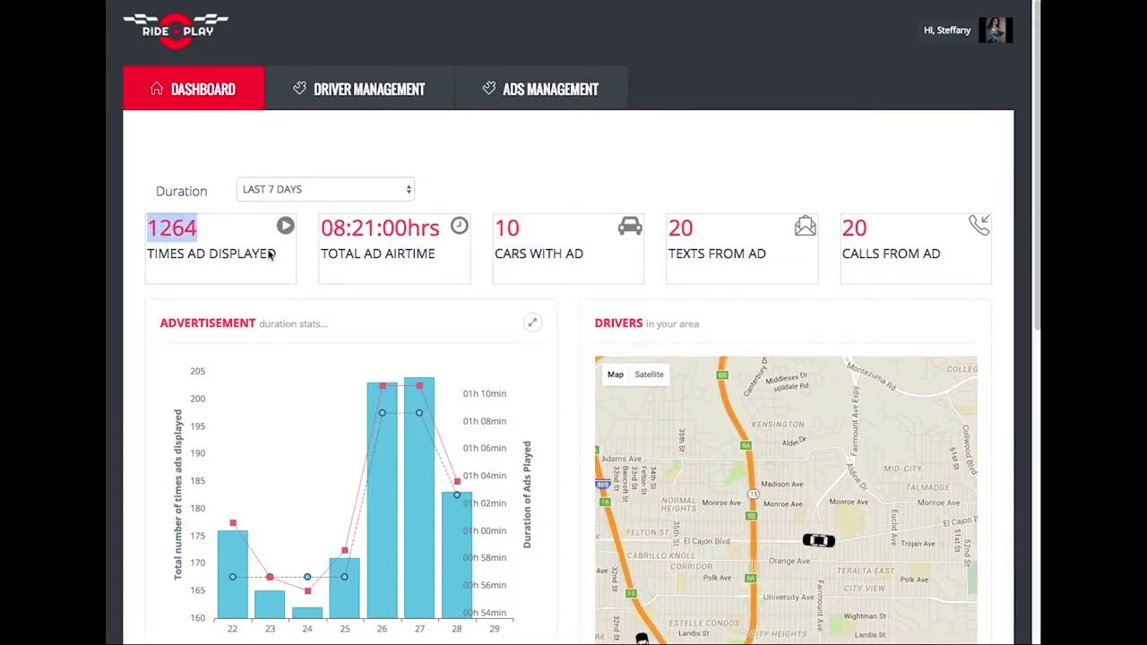
{"action": "left_click_drag", "start_coordinate": [321, 227], "coordinate": [520, 229]}
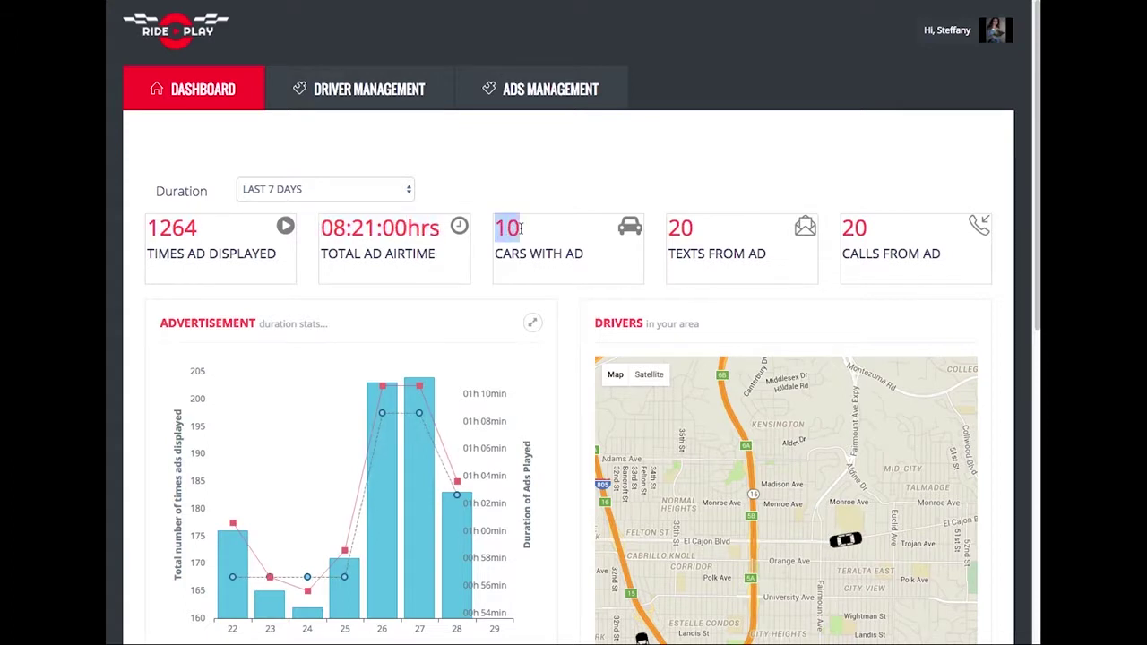
{"action": "left_click", "coordinate": [561, 257]}
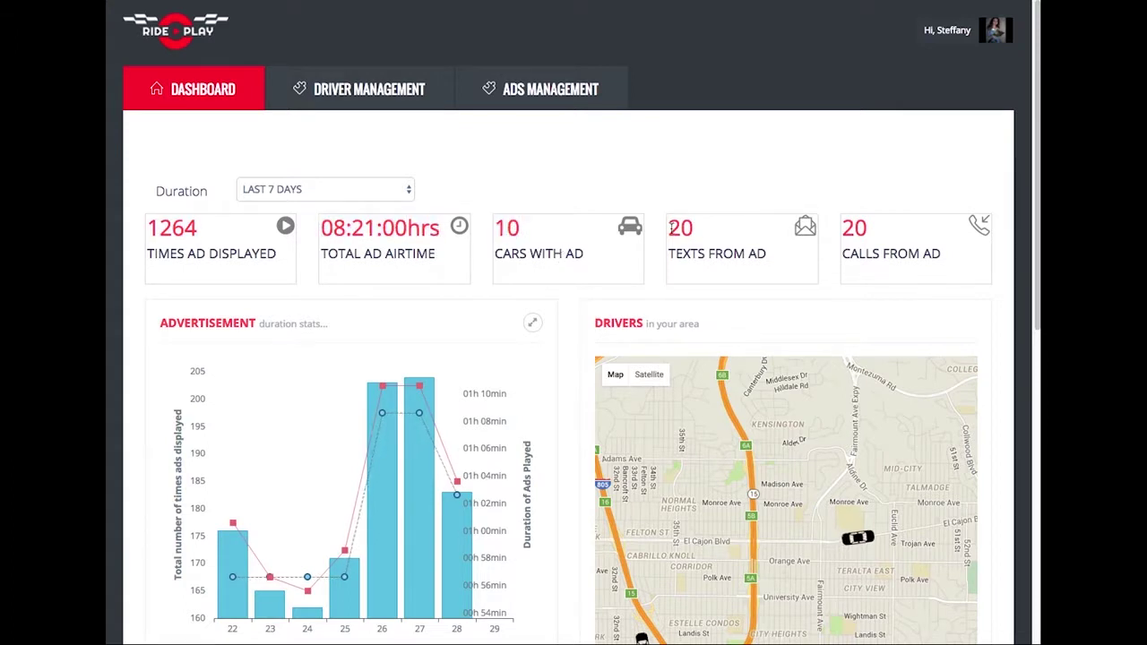
{"action": "left_click_drag", "start_coordinate": [671, 228], "coordinate": [705, 230]}
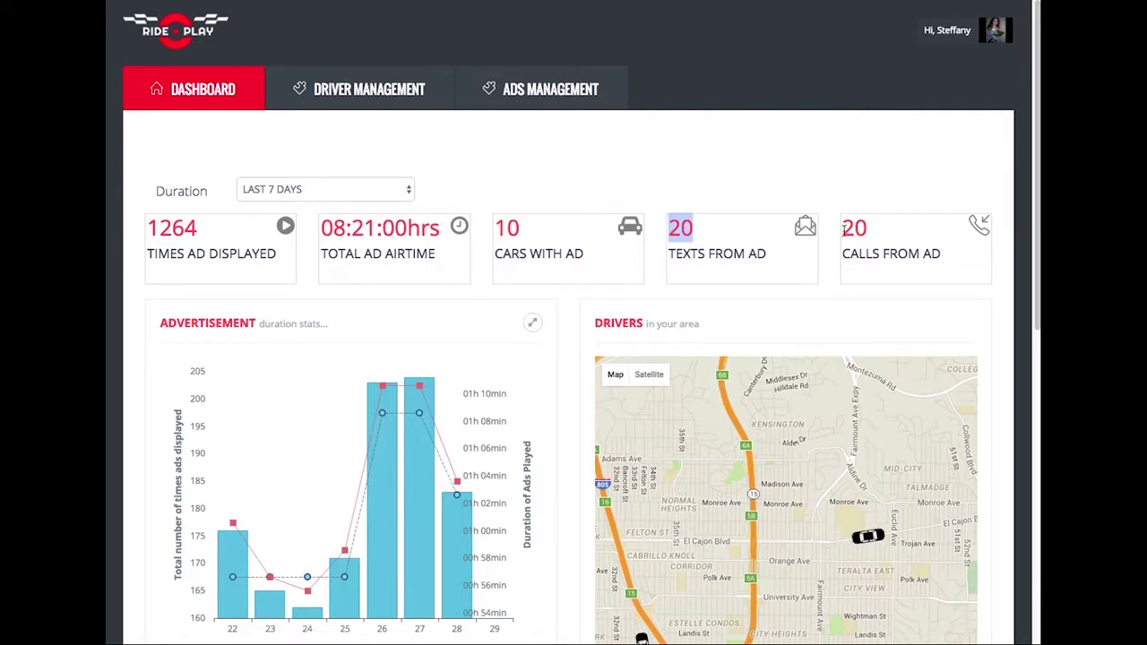
{"action": "left_click_drag", "start_coordinate": [843, 229], "coordinate": [870, 230]}
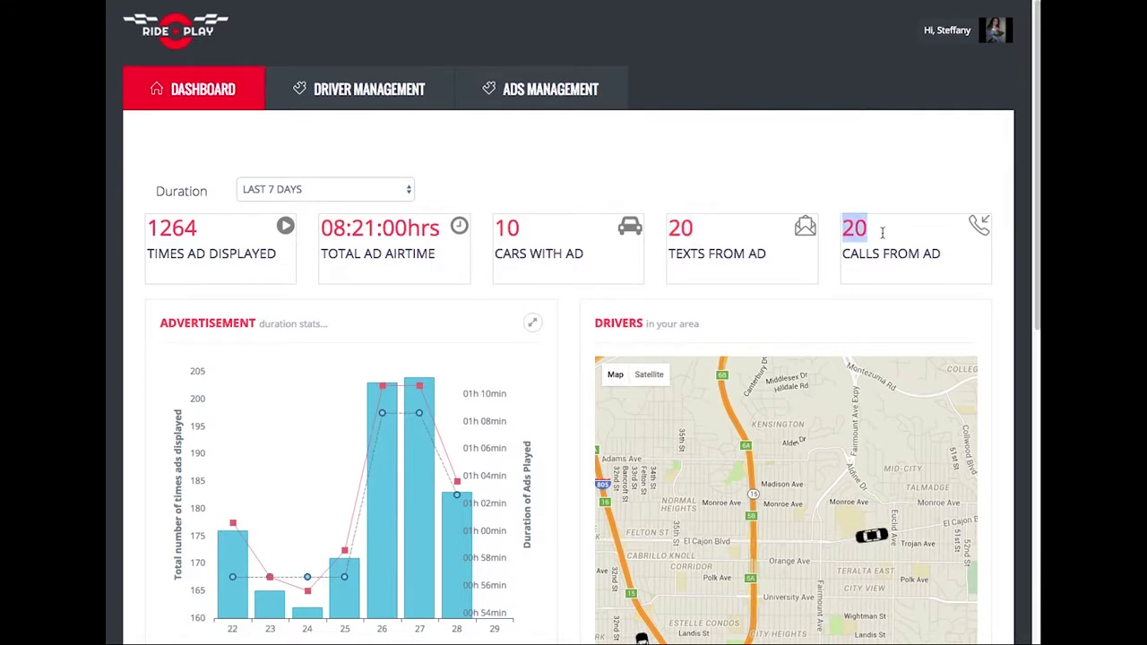
{"action": "left_click", "coordinate": [716, 252]}
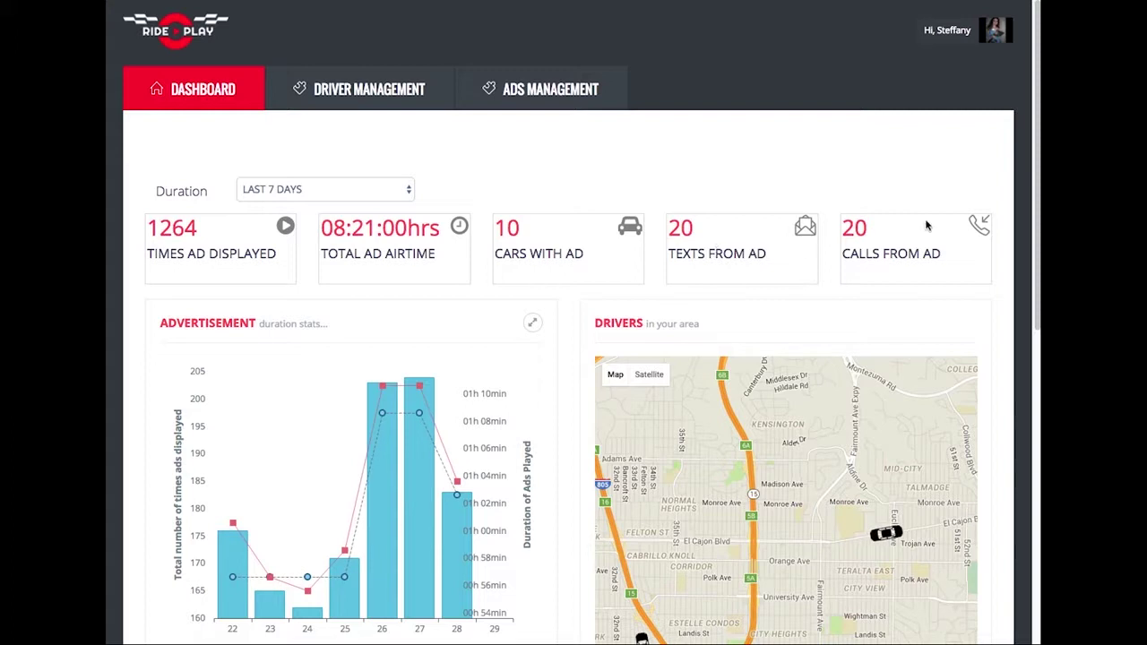
{"action": "left_click_drag", "start_coordinate": [1037, 190], "coordinate": [1036, 277]}
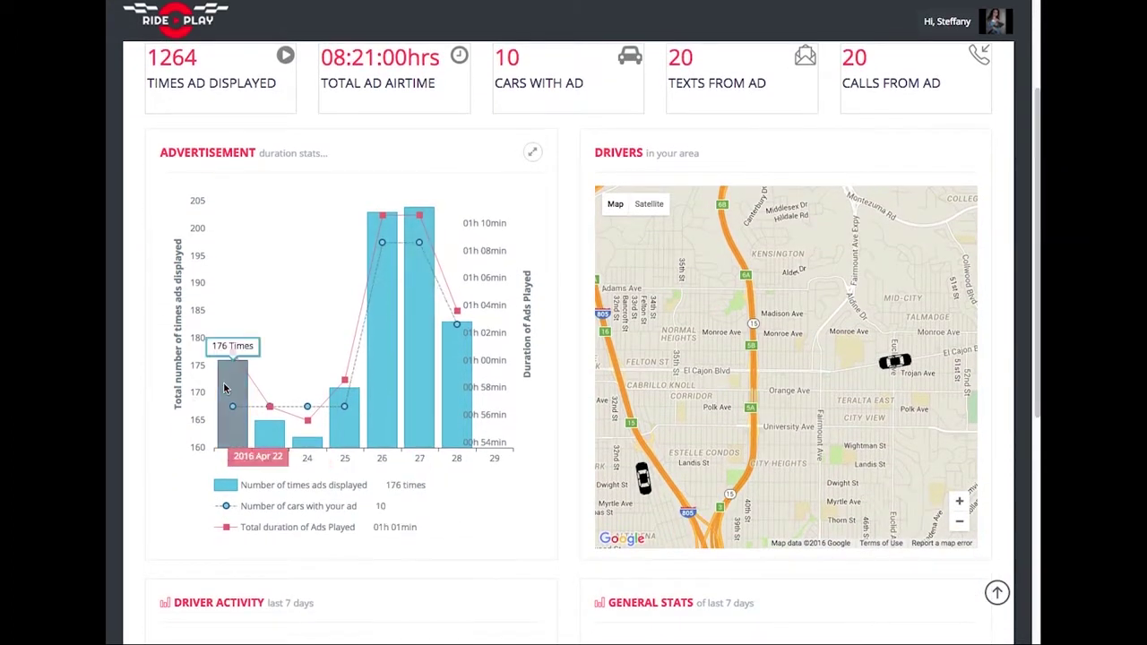
{"action": "mouse_move", "coordinate": [232, 404]}
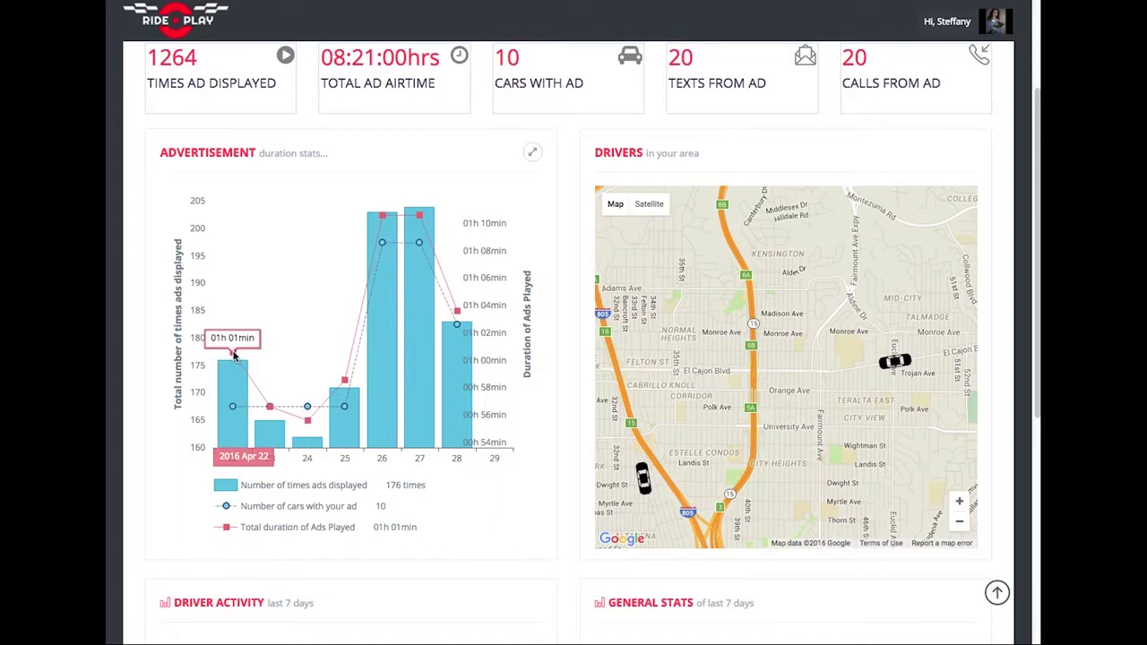
{"action": "scroll", "coordinate": [233, 354], "scroll_direction": "up", "scroll_amount": 2}
{"action": "left_click", "coordinate": [326, 104]}
- Switch the dashboard statistics to the last 30 days and scroll through the totals
{"action": "left_click", "coordinate": [377, 127]}
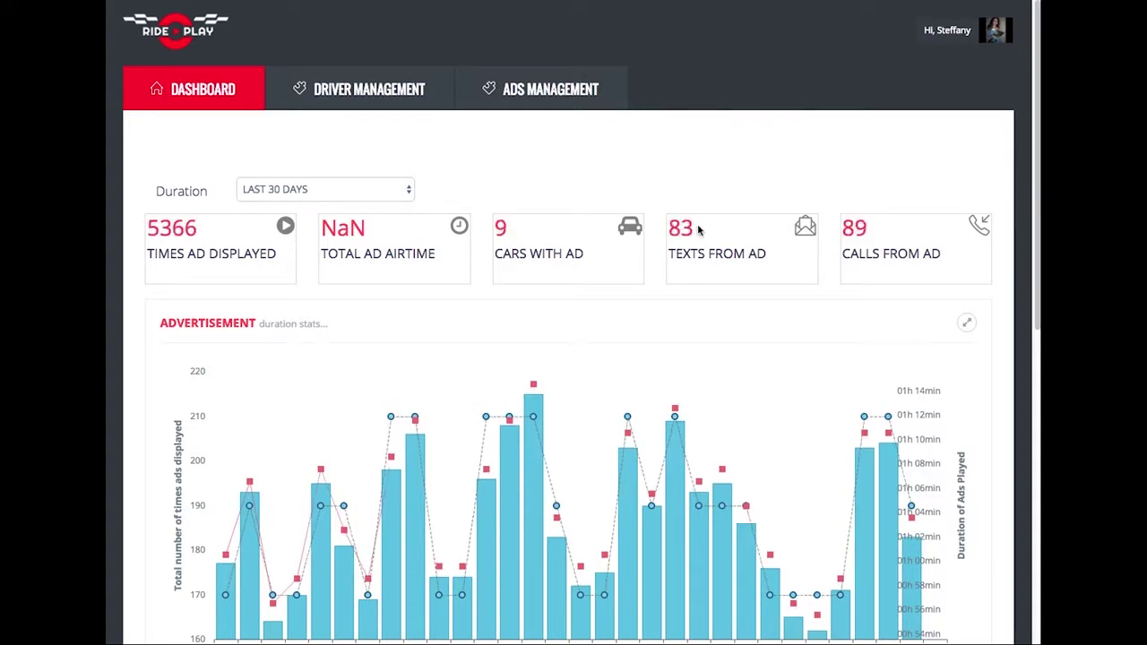
{"action": "scroll", "coordinate": [193, 241], "scroll_direction": "down", "scroll_amount": 2}
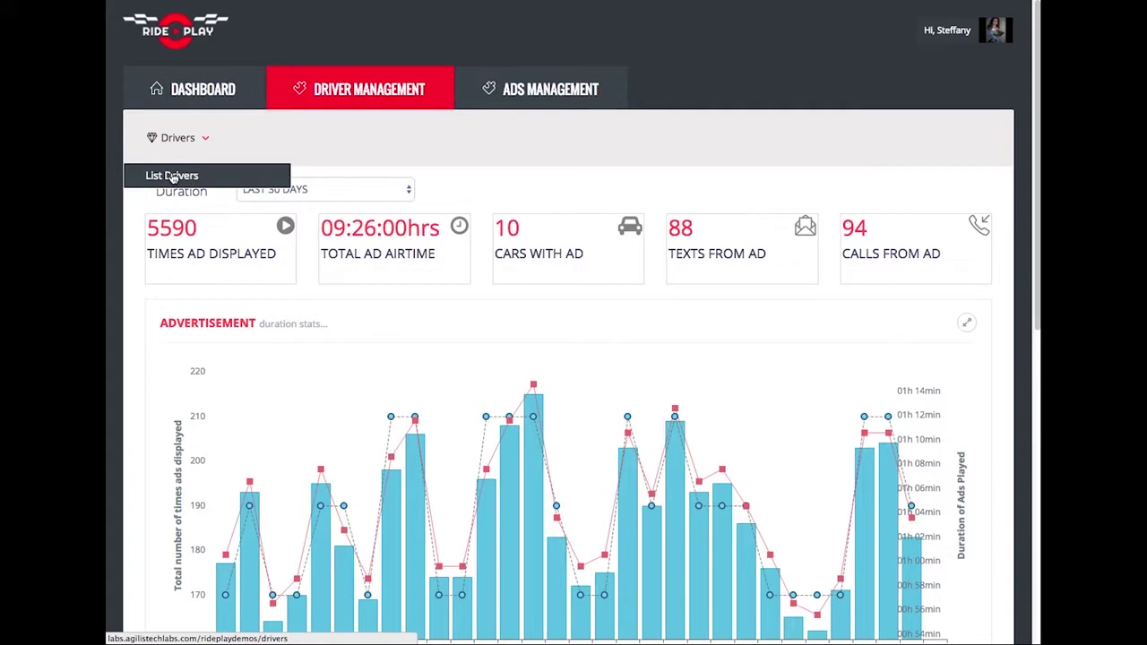
- List the drivers carrying the ad with start date 28-04-2016
{"action": "left_click", "coordinate": [173, 177]}
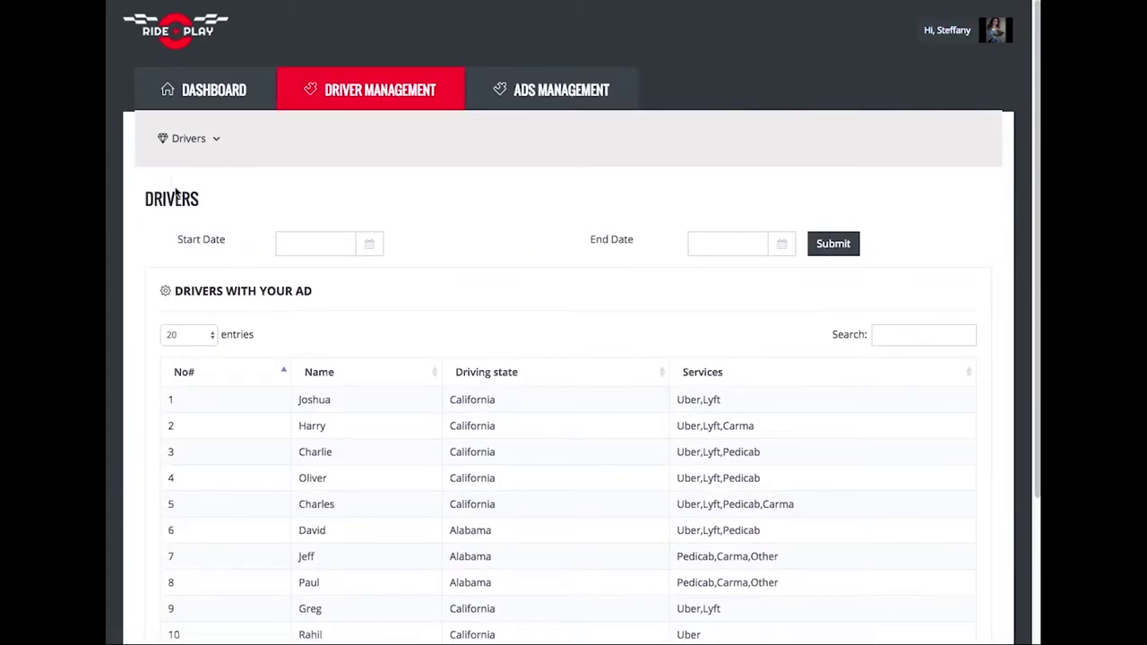
{"action": "left_click", "coordinate": [370, 245]}
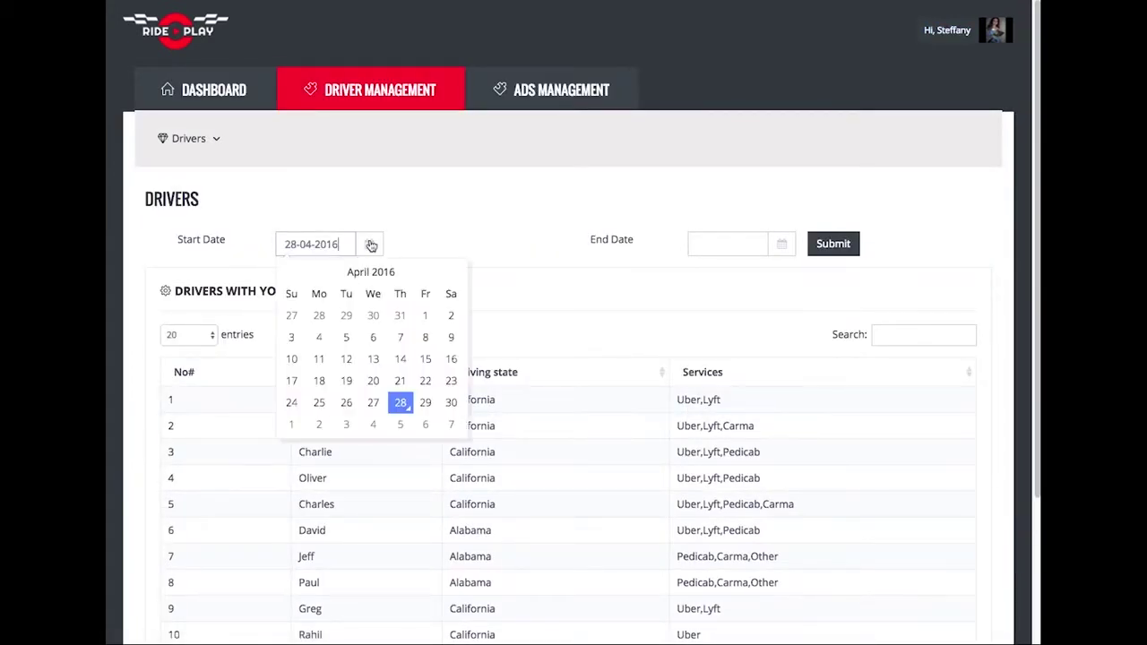
{"action": "left_click", "coordinate": [513, 244]}
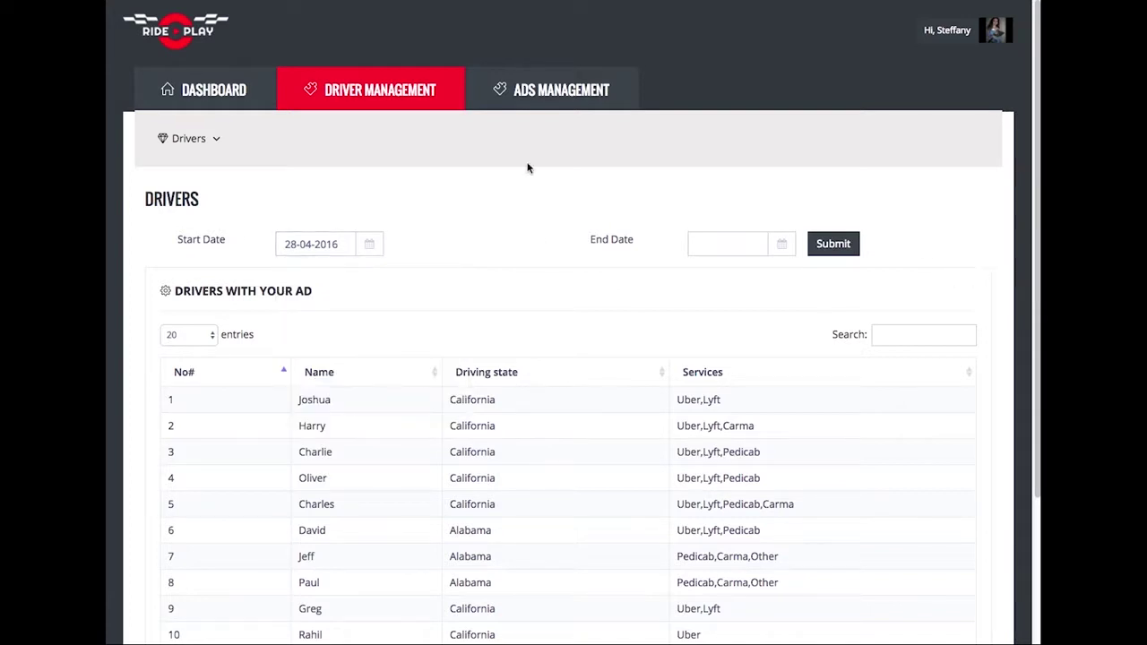
{"action": "left_click", "coordinate": [555, 95]}
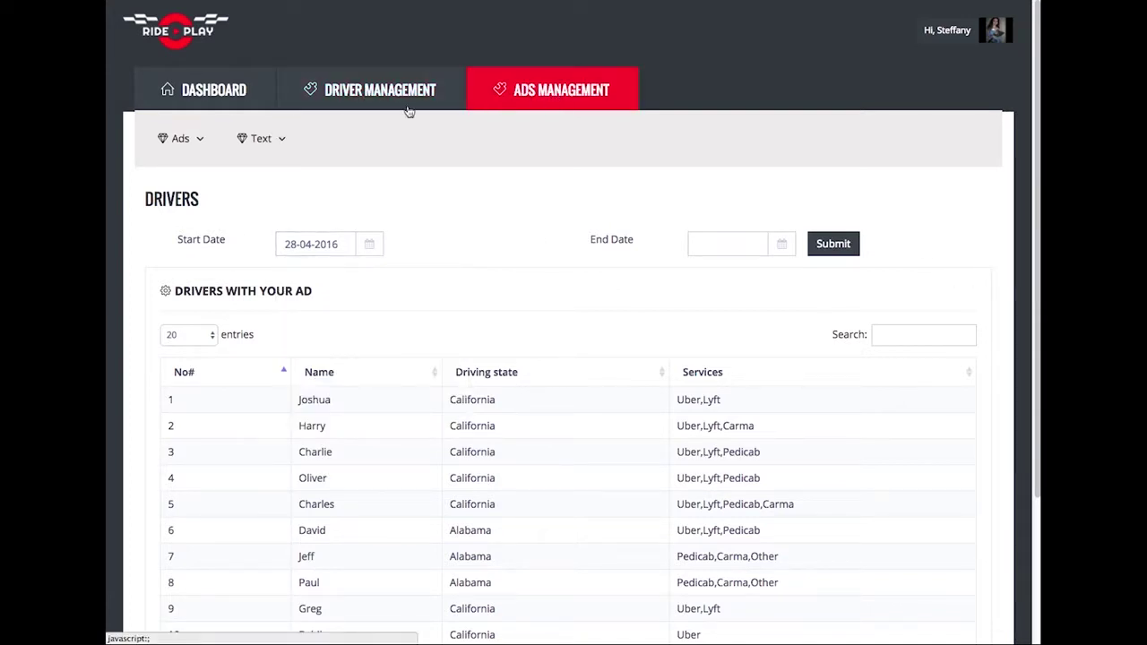
{"action": "mouse_move", "coordinate": [180, 138]}
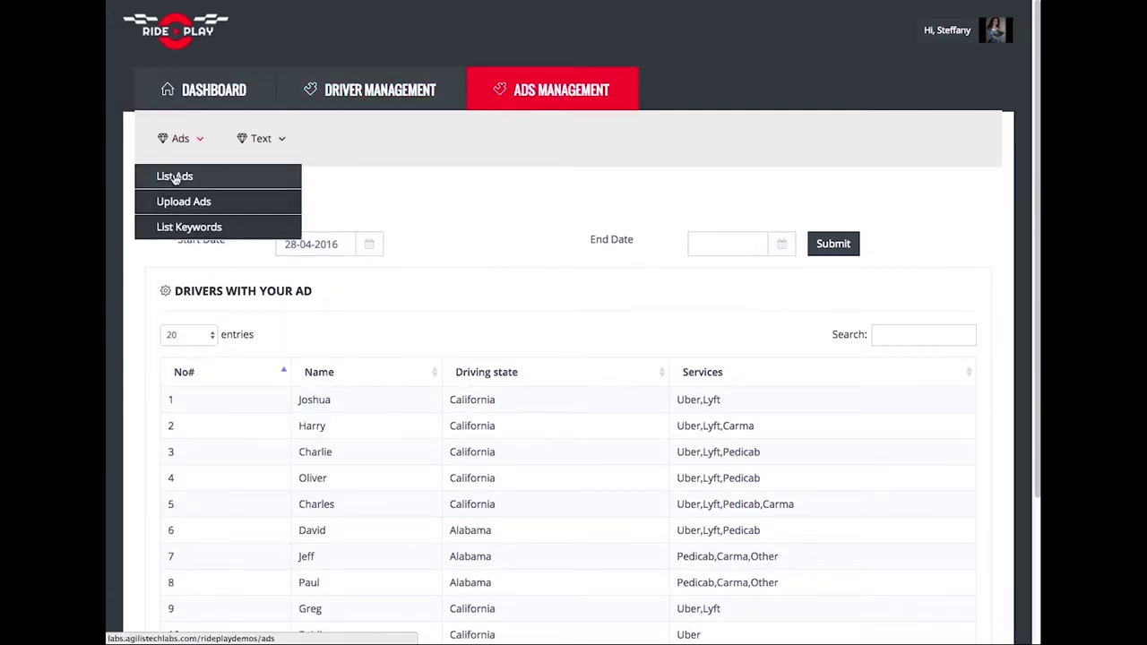
- View the three approved San Diego image ads in List Ads
{"action": "left_click", "coordinate": [174, 177]}
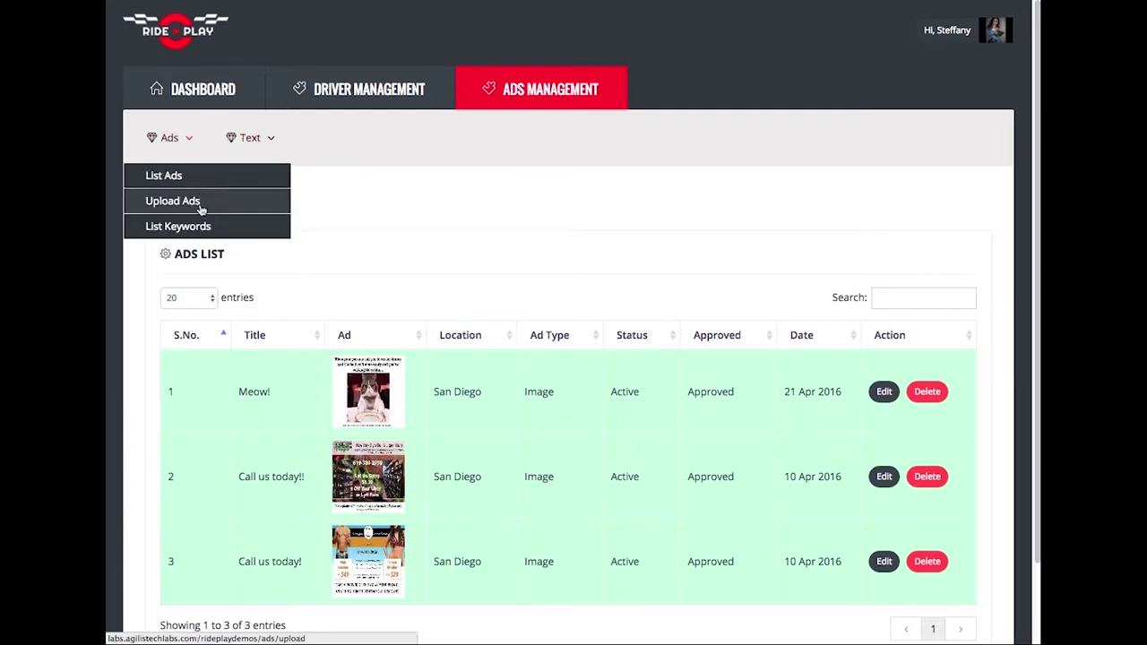
{"action": "left_click", "coordinate": [173, 202]}
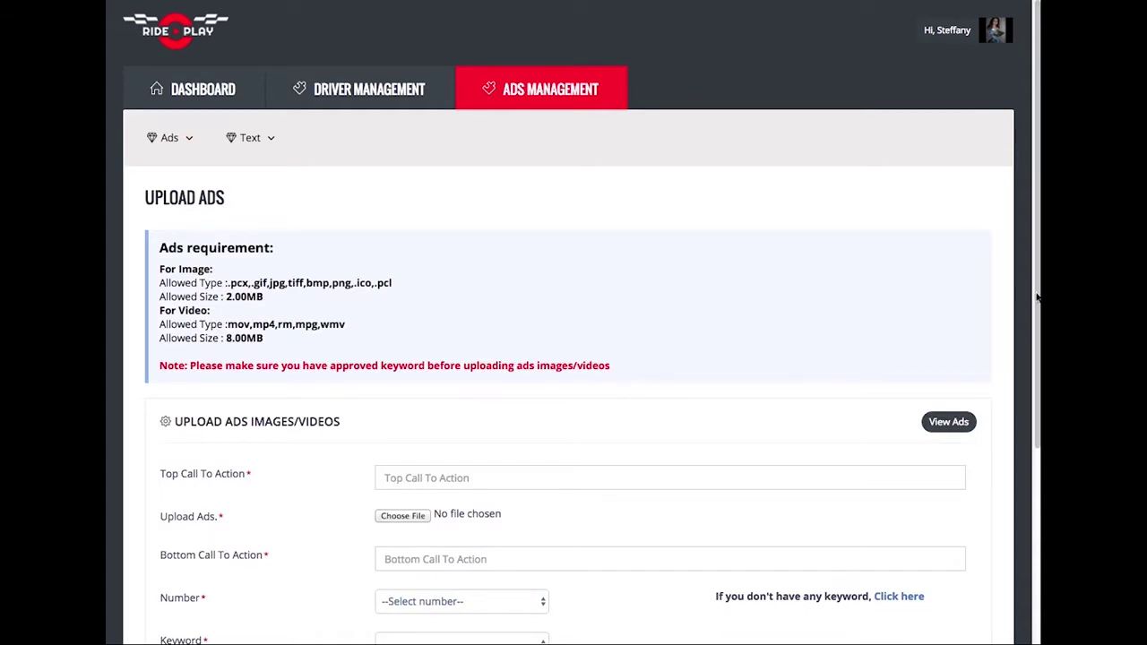
{"action": "left_click_drag", "start_coordinate": [1037, 298], "coordinate": [1018, 463]}
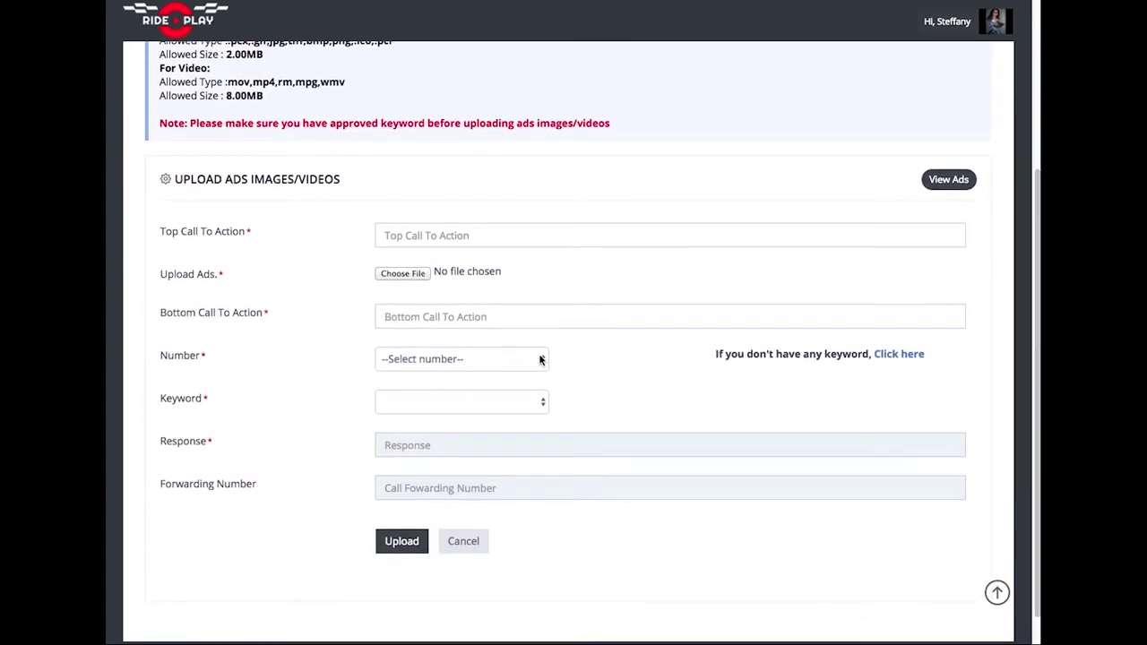
{"action": "left_click", "coordinate": [541, 359]}
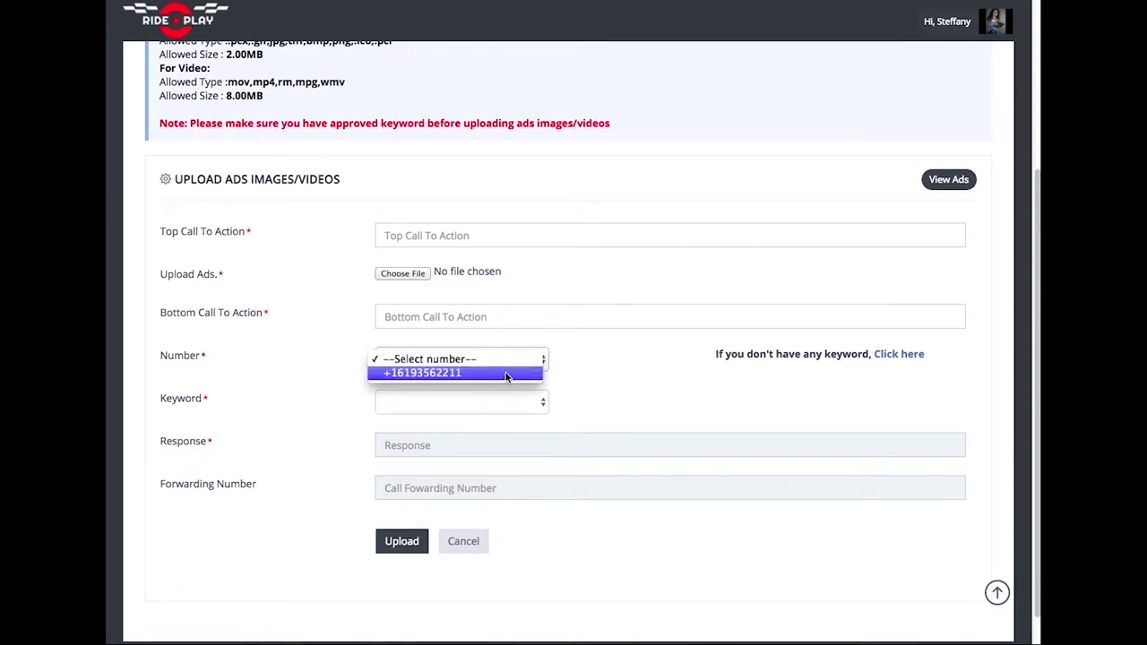
{"action": "left_click", "coordinate": [505, 373]}
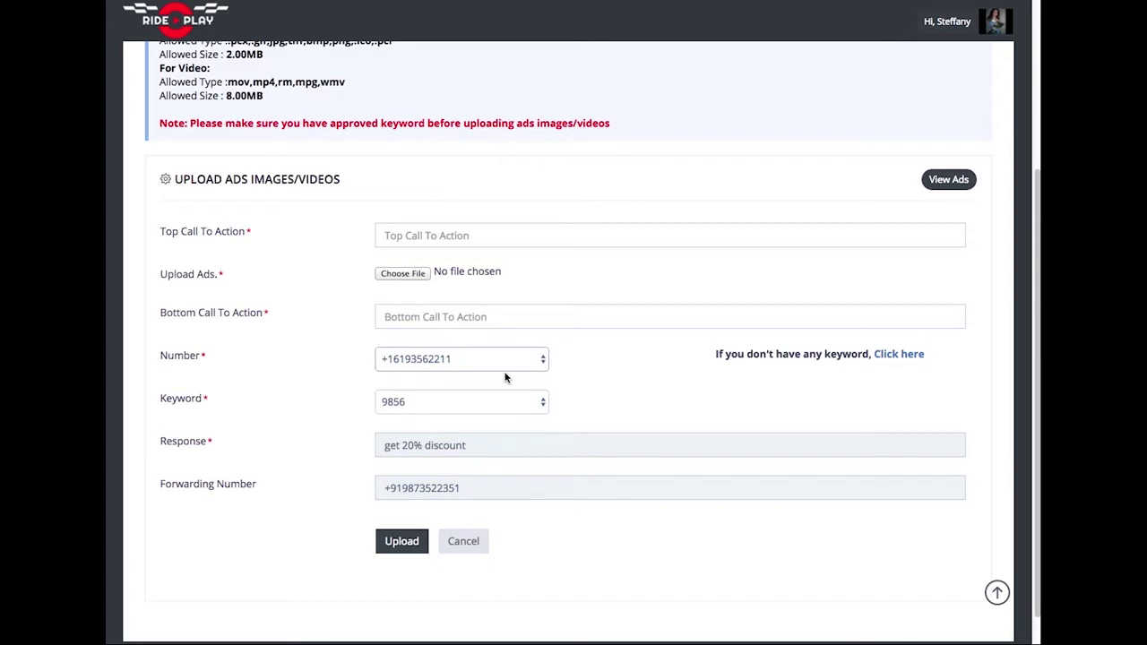
{"action": "left_click_drag", "start_coordinate": [1027, 415], "coordinate": [1025, 242]}
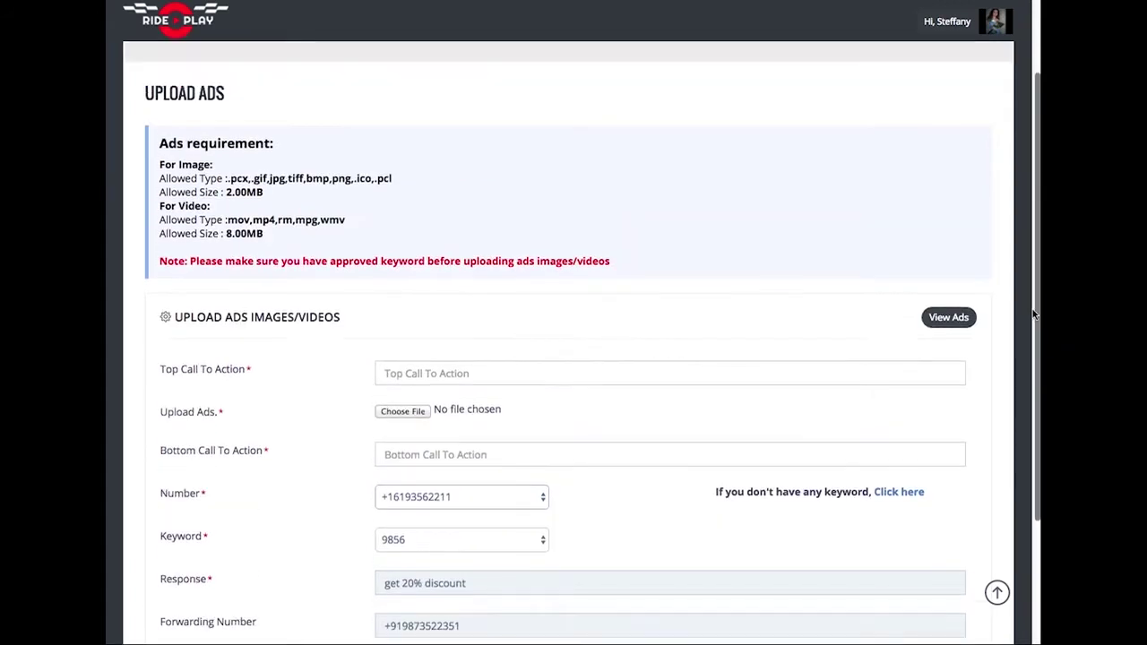
- Browse the ads' SMS history, then bring up the Call History list
{"action": "left_click", "coordinate": [262, 177]}
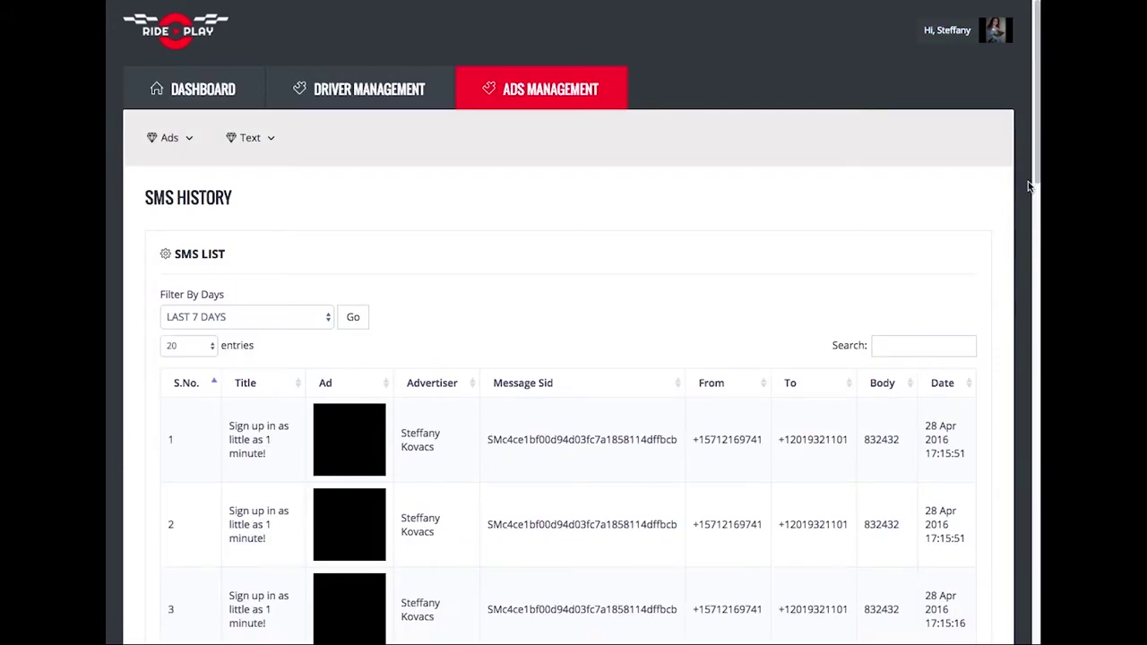
{"action": "scroll", "coordinate": [1036, 180], "scroll_direction": "down", "scroll_amount": 1}
{"action": "left_click_drag", "start_coordinate": [1035, 179], "coordinate": [986, 126]}
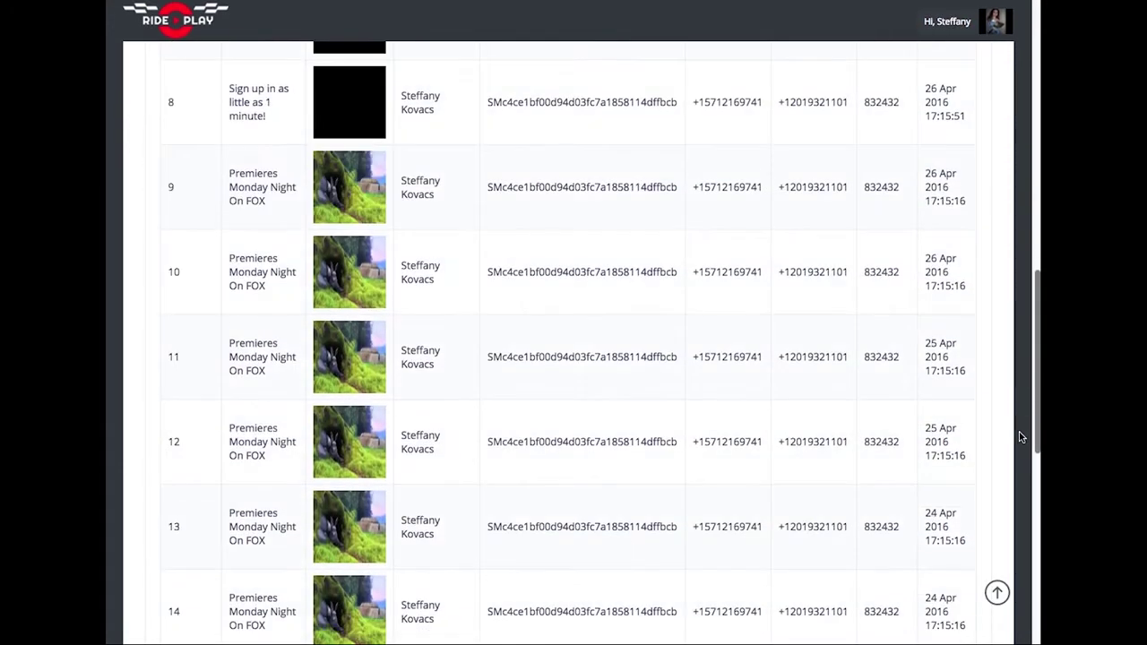
{"action": "left_click", "coordinate": [271, 141]}
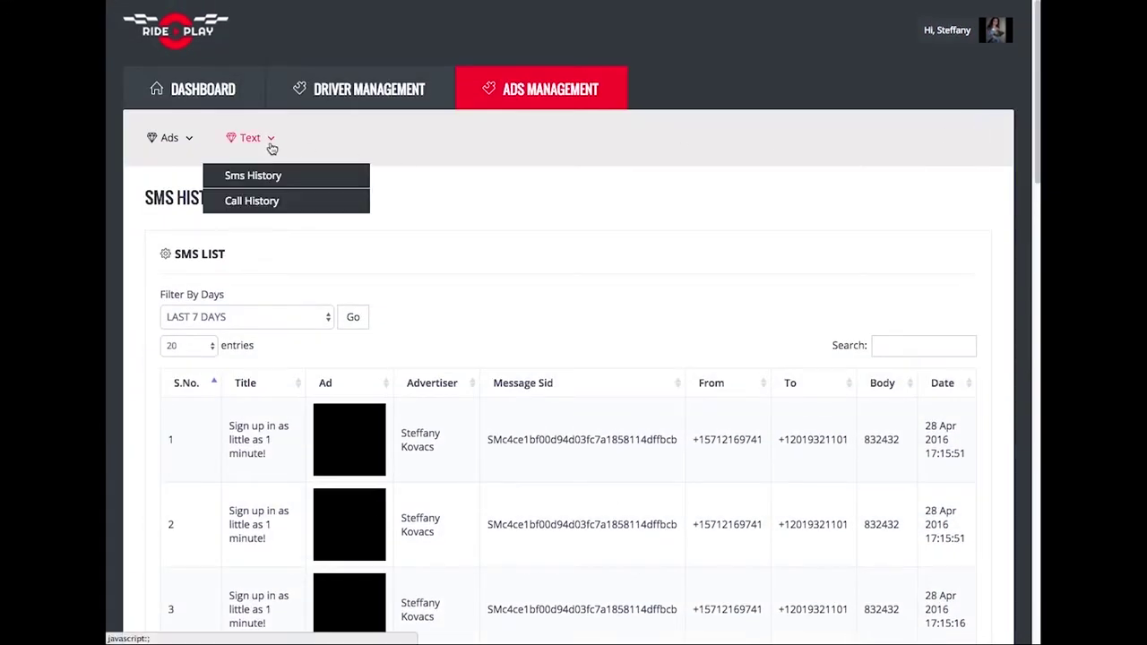
{"action": "left_click", "coordinate": [256, 203]}
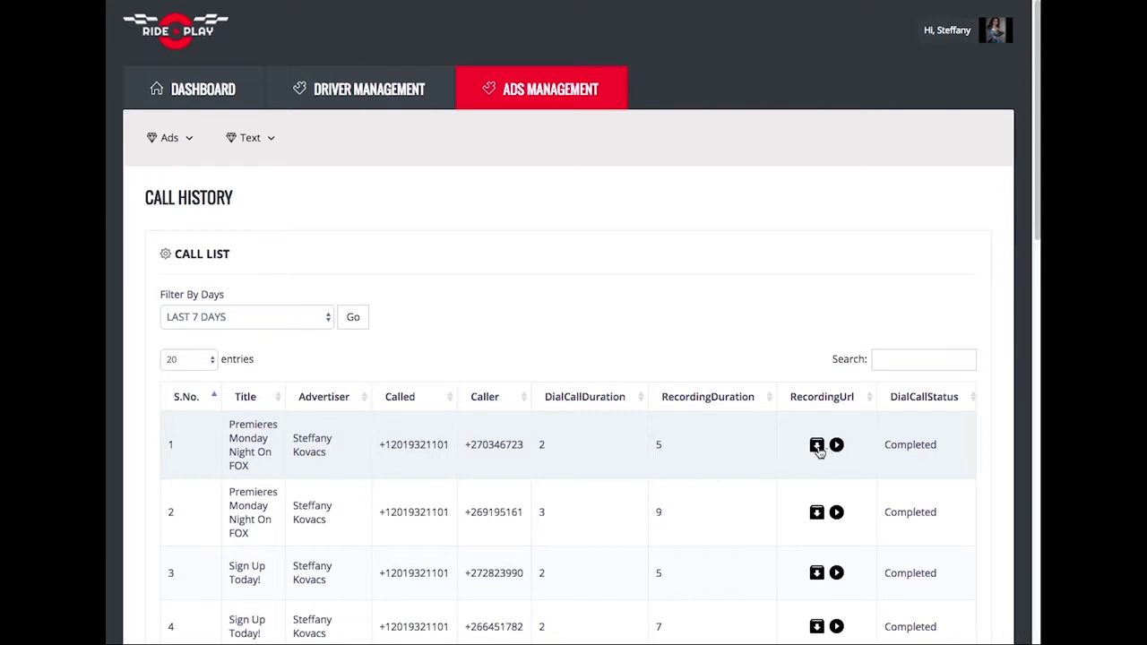
- Return to the dashboard overview of last-7-day ad statistics
{"action": "left_click", "coordinate": [162, 90]}
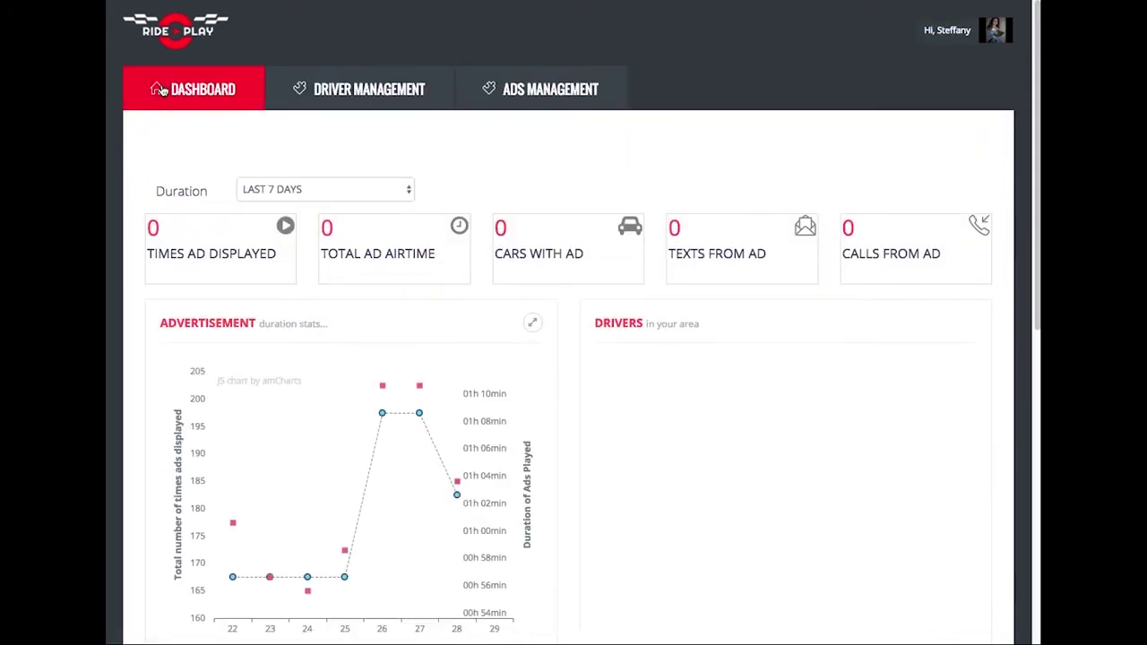